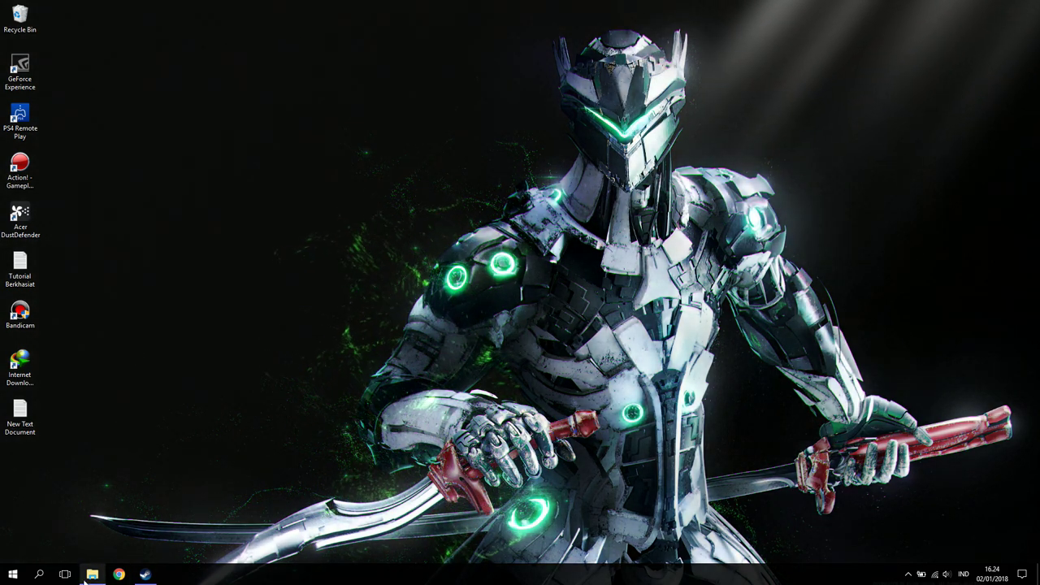
Inspect the files in the Watch_Dogs game's bin folder on drive D, then return to the Watch_Dogs folder
{"action": "left_click", "coordinate": [91, 574]}
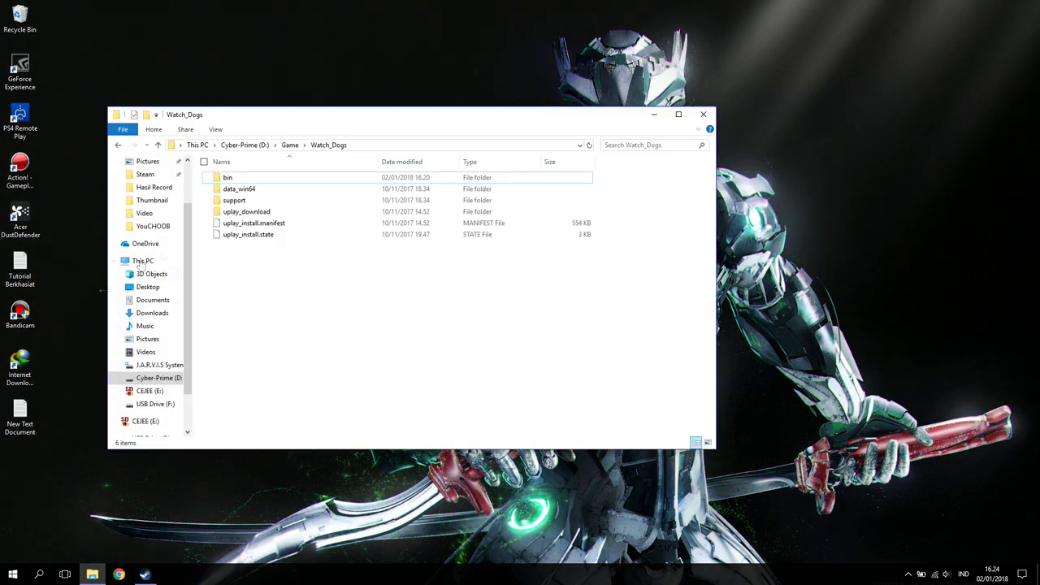
{"action": "double_click", "coordinate": [253, 177]}
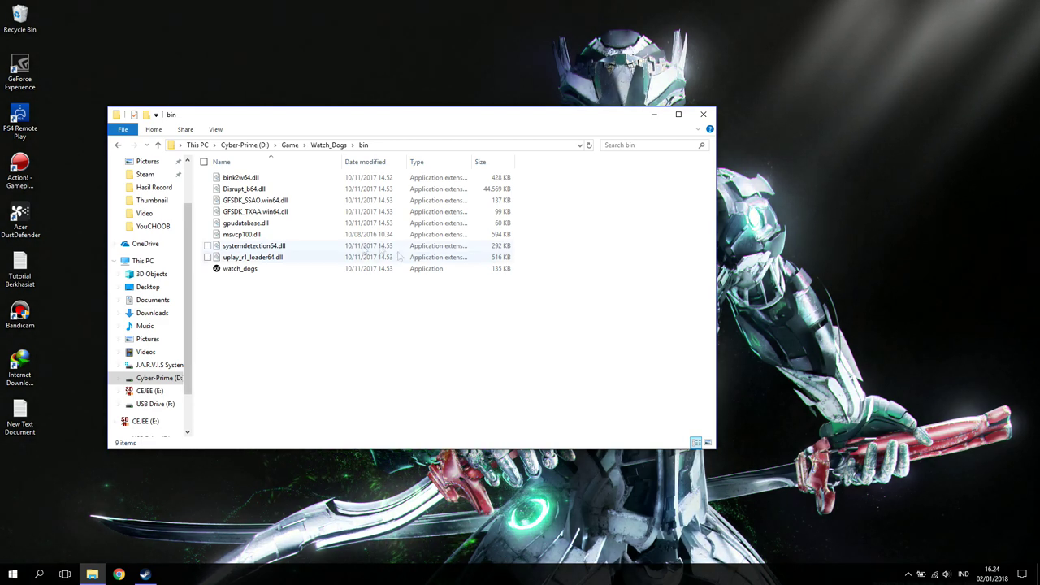
{"action": "left_click", "coordinate": [119, 575]}
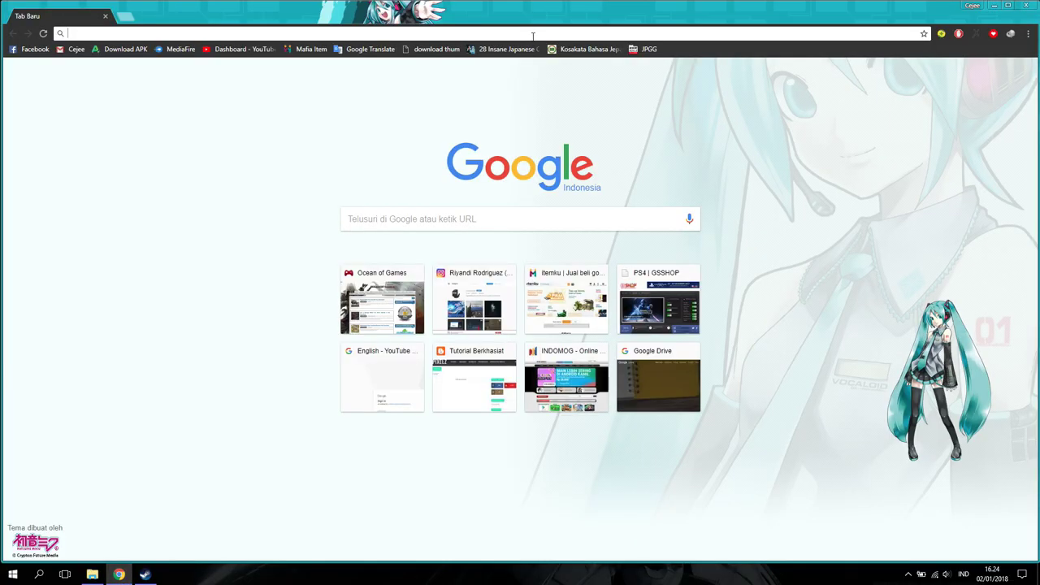
{"action": "left_click", "coordinate": [993, 5]}
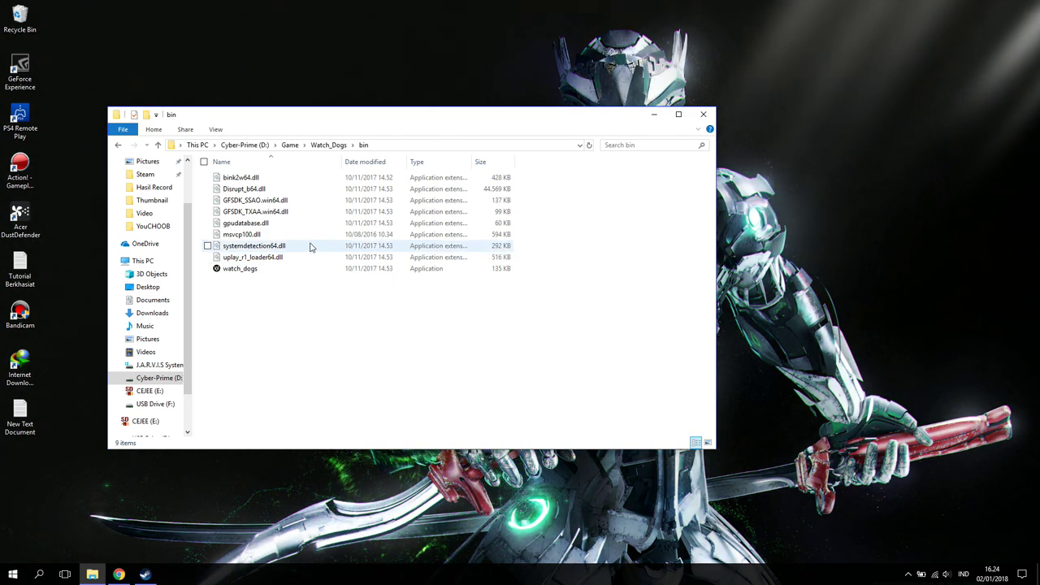
{"action": "left_click", "coordinate": [328, 146]}
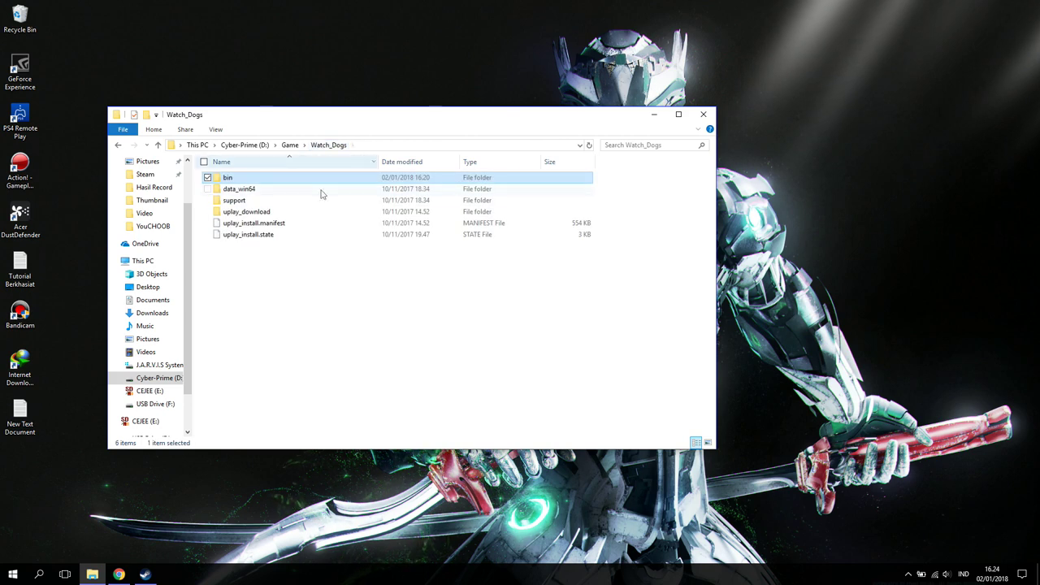
Examine the subfolders inside the Watch_Dogs support folder and go back to the Watch_Dogs folder
{"action": "double_click", "coordinate": [243, 201]}
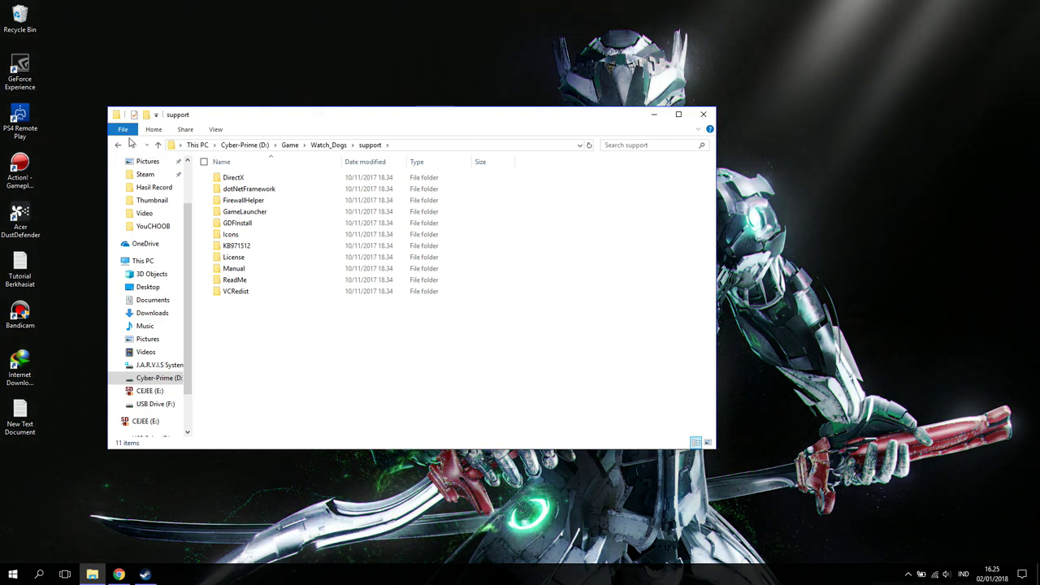
{"action": "left_click", "coordinate": [119, 146]}
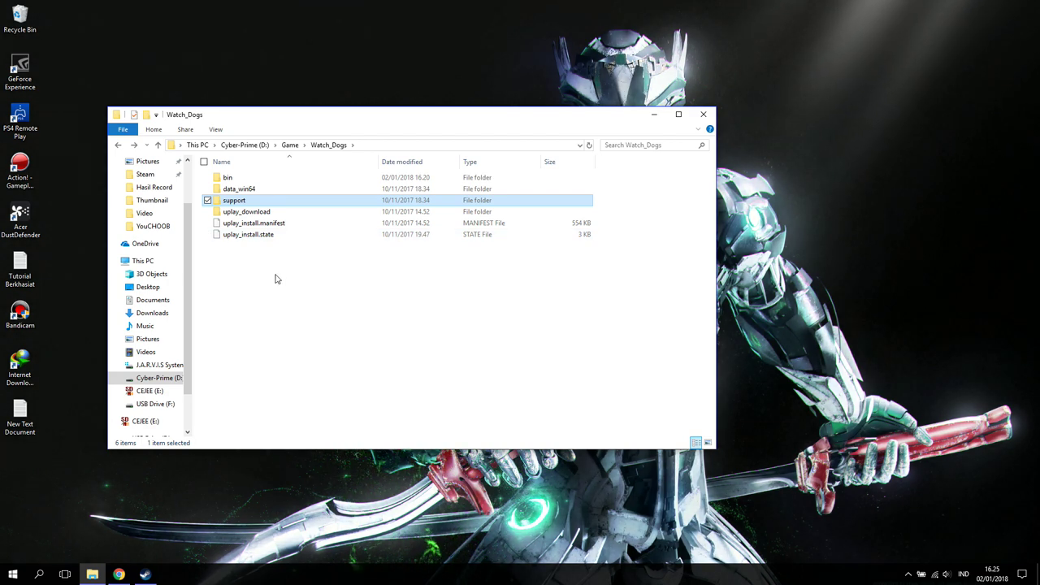
{"action": "key", "text": "Return"}
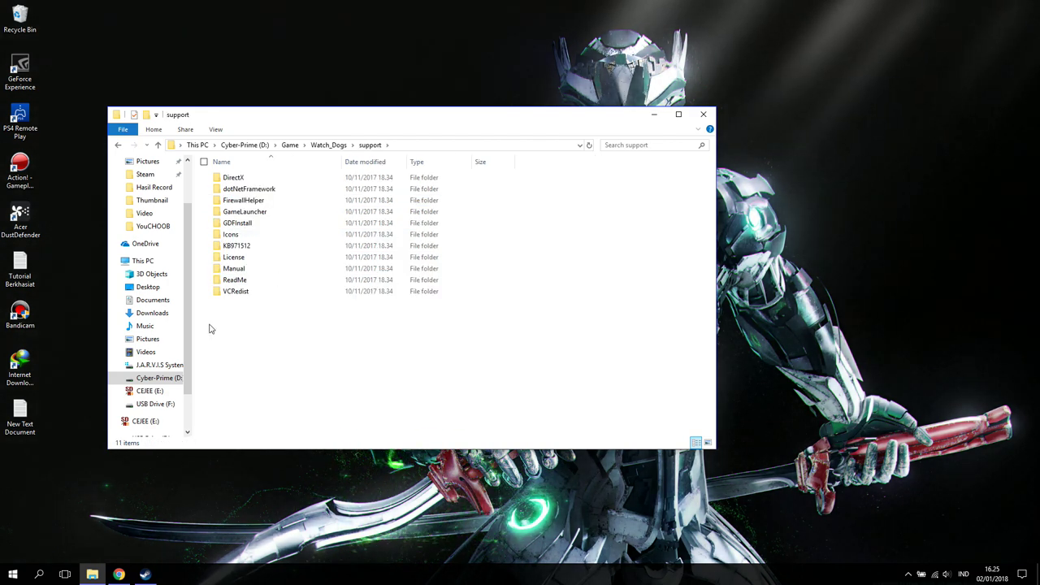
{"action": "left_click", "coordinate": [121, 145]}
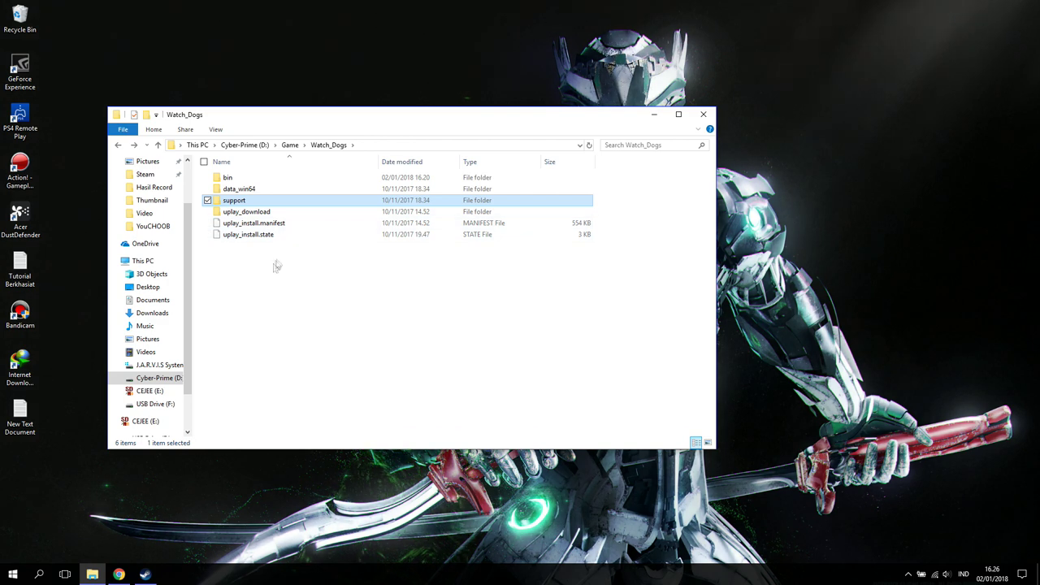
{"action": "double_click", "coordinate": [259, 202]}
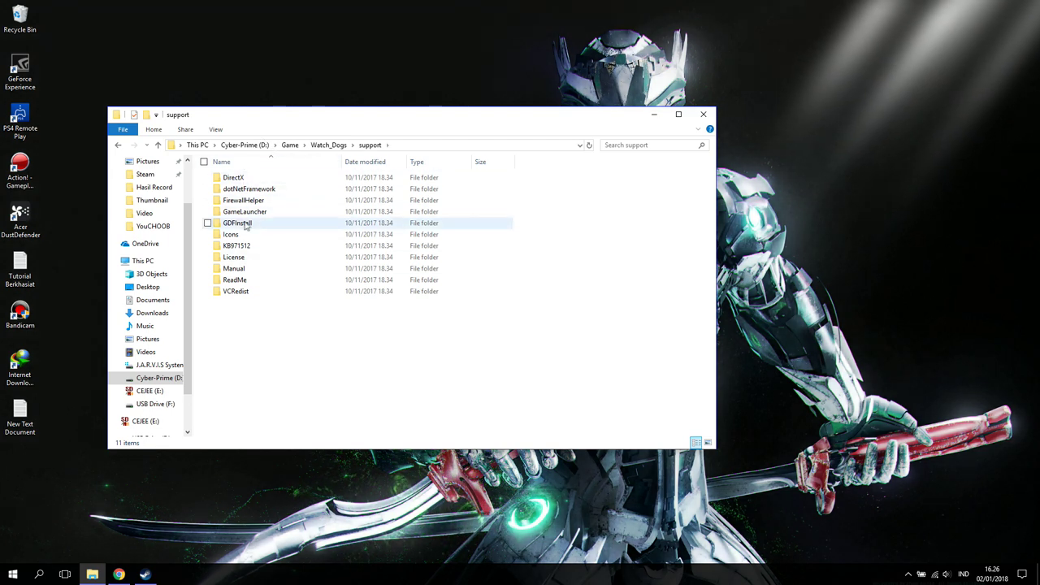
{"action": "left_click", "coordinate": [117, 145]}
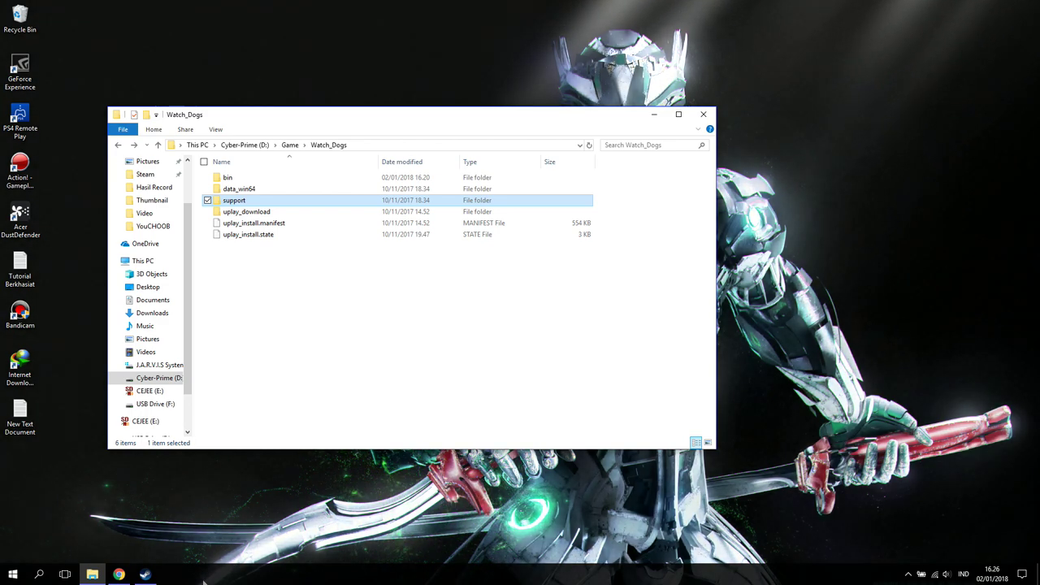
Switch to Chrome and search Google for msvcr120.dll
{"action": "left_click", "coordinate": [118, 574]}
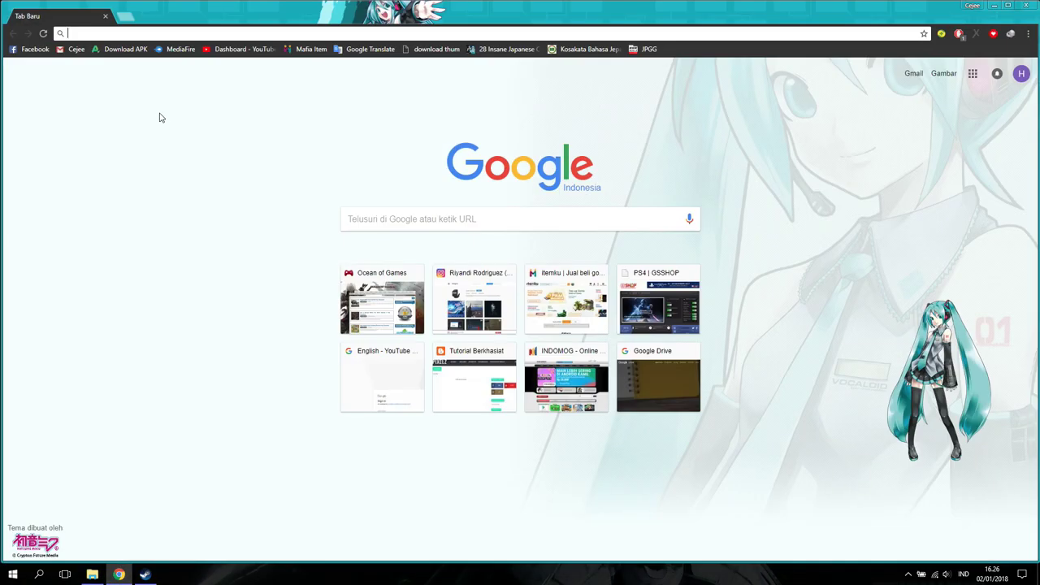
{"action": "type", "text": "ms"}
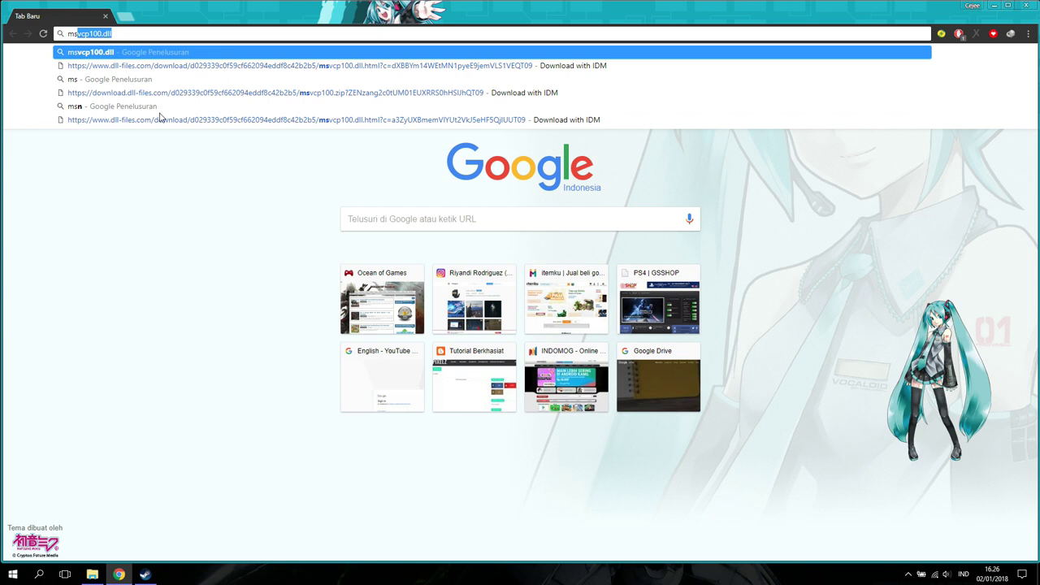
{"action": "type", "text": "vcr"}
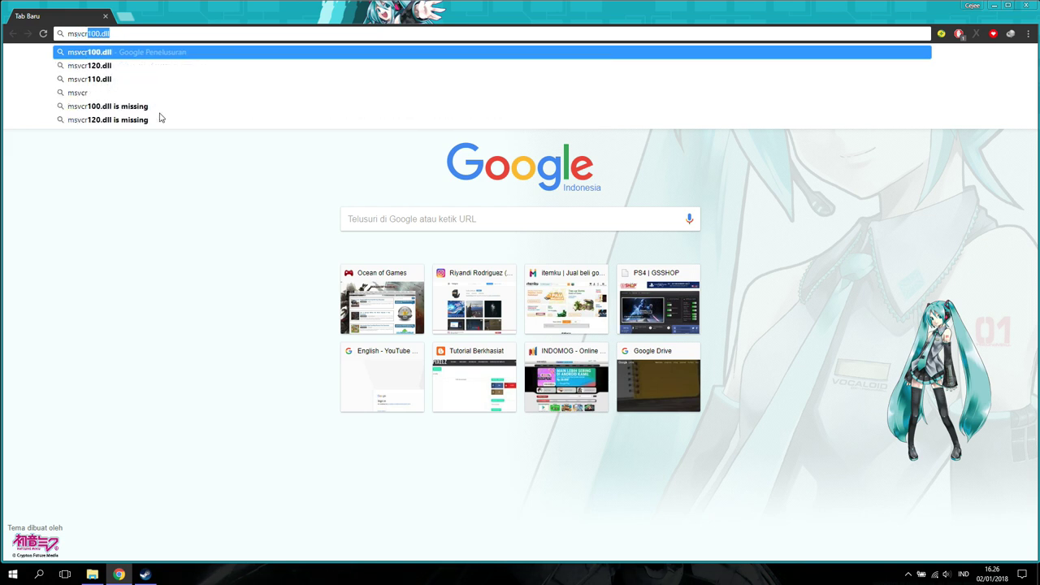
{"action": "key", "text": "Down"}
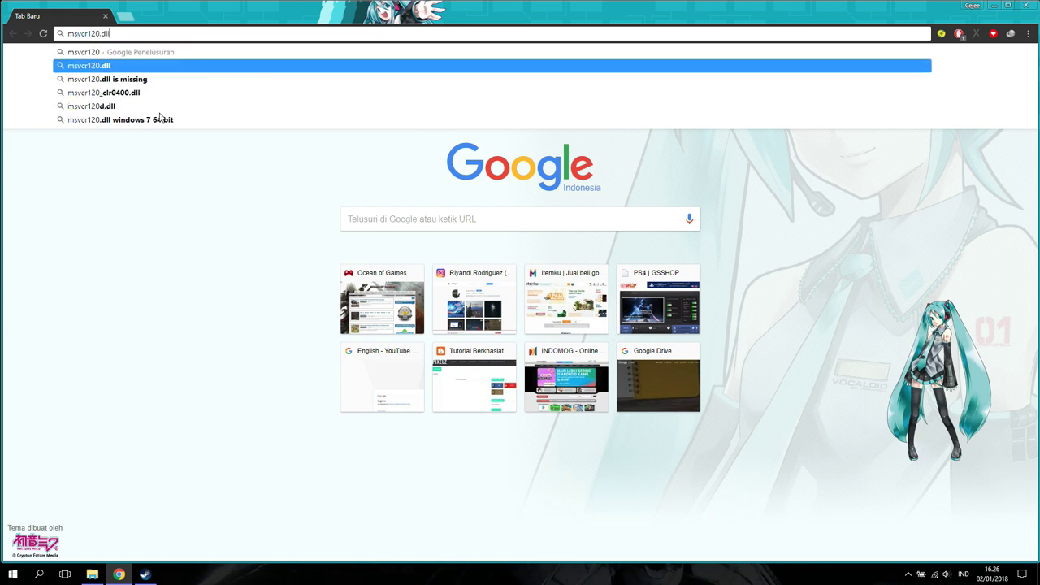
{"action": "key", "text": "Return"}
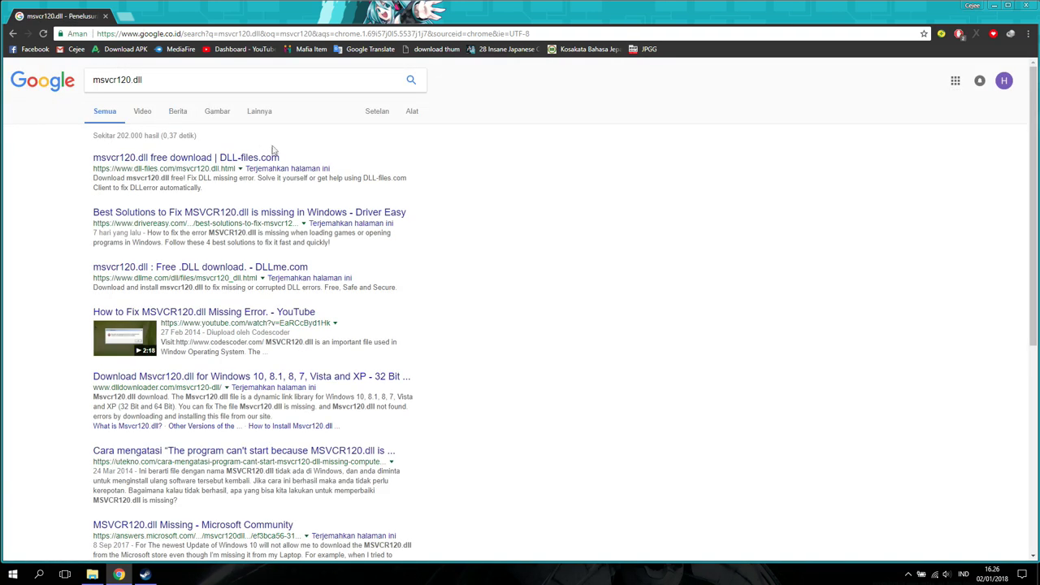
Download the 64-bit msvcr120.zip from the DLL-files.com result and close the browser
{"action": "left_click", "coordinate": [236, 159]}
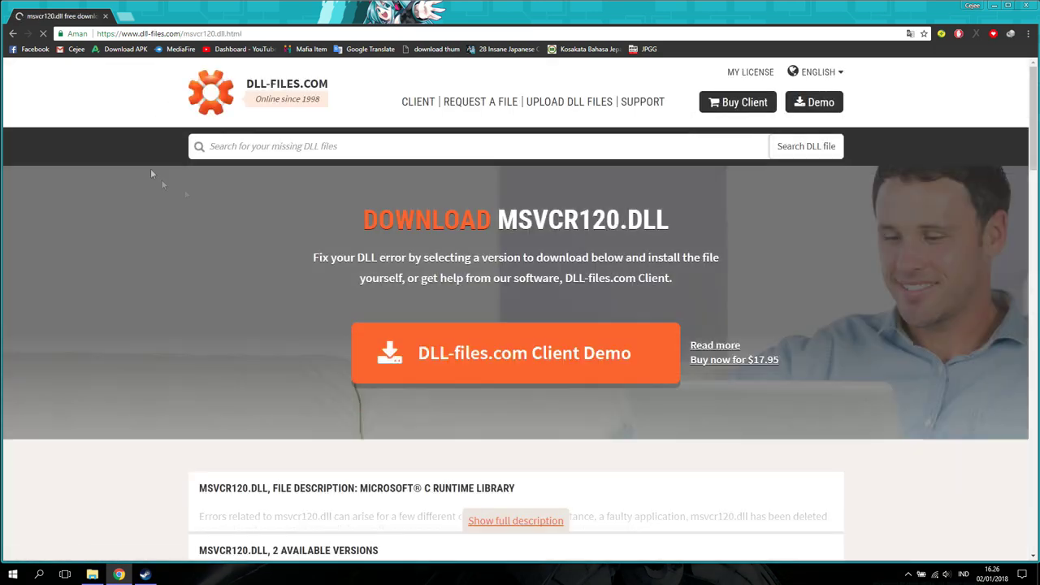
{"action": "scroll", "coordinate": [455, 279], "scroll_direction": "down", "scroll_amount": 3}
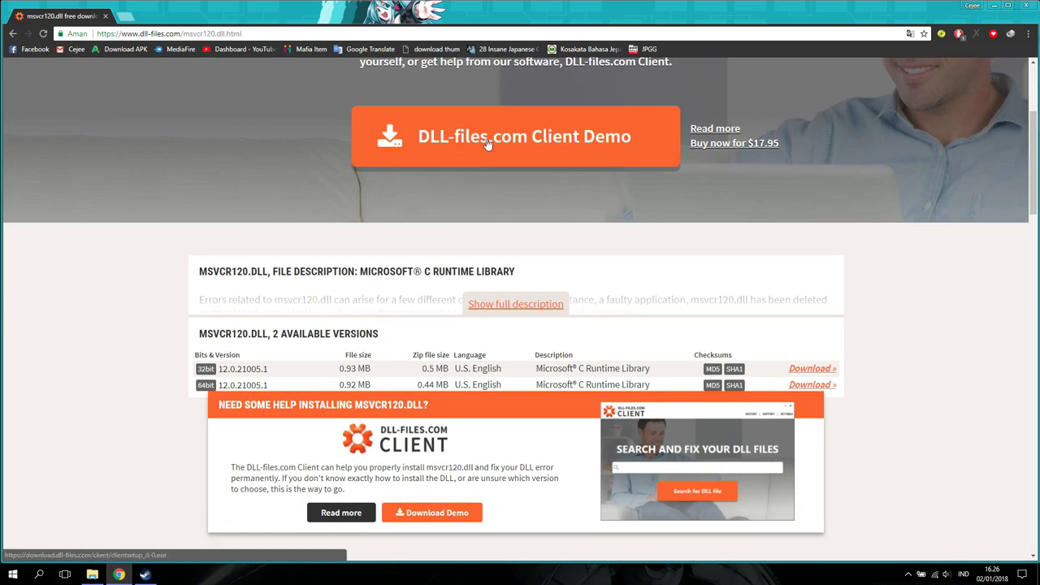
{"action": "scroll", "coordinate": [535, 320], "scroll_direction": "down", "scroll_amount": 2}
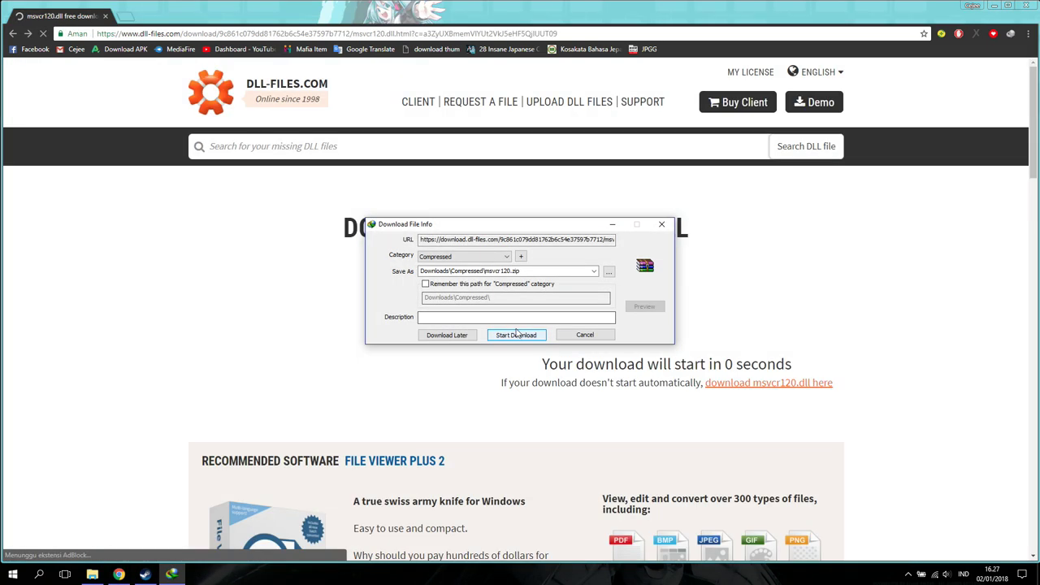
{"action": "left_click", "coordinate": [517, 335]}
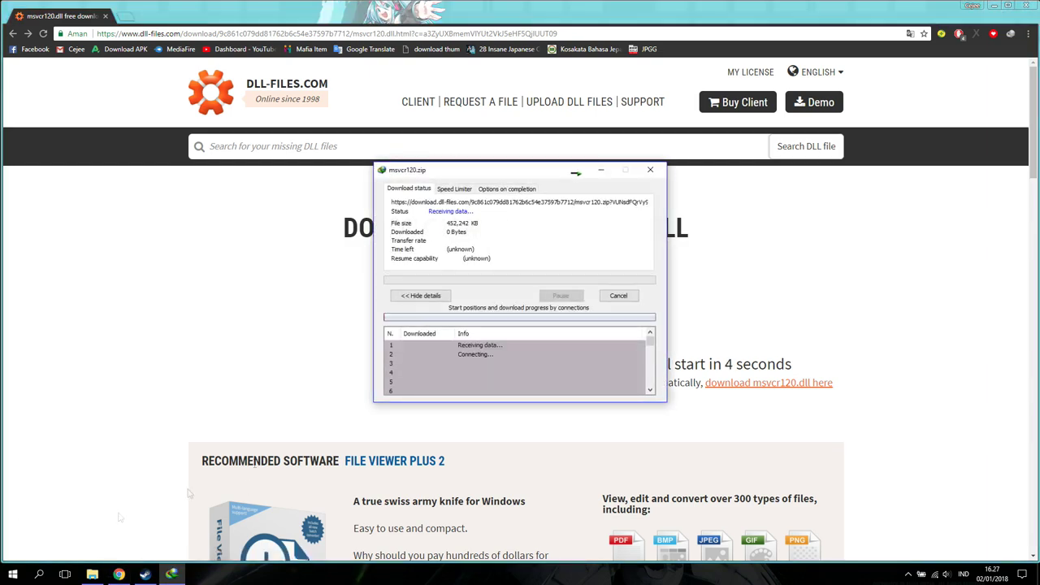
{"action": "left_click", "coordinate": [1026, 6]}
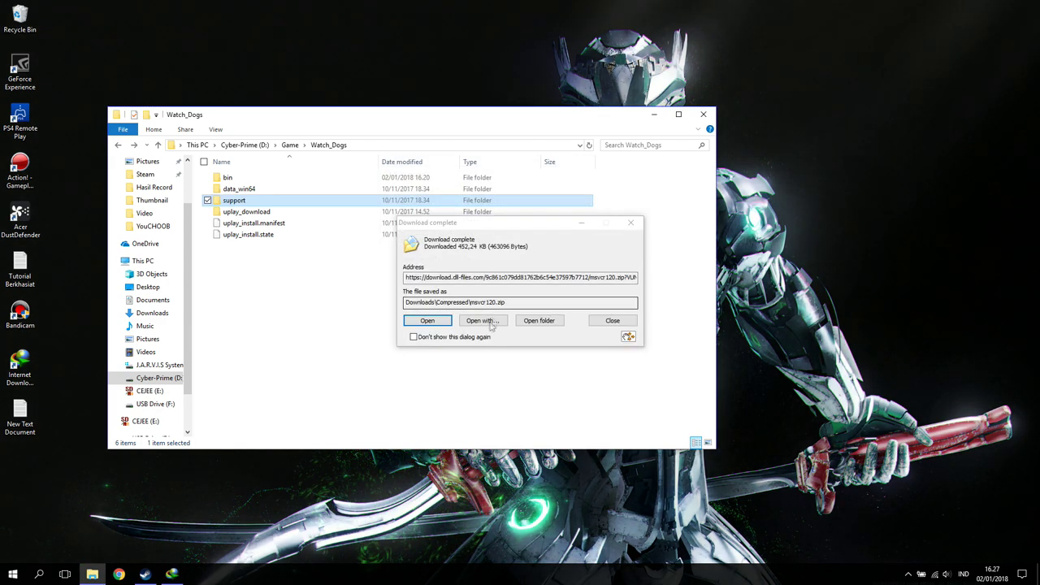
Open the downloaded msvcr120.zip in WinRAR, dismiss the purchase notice, and place the archive window beside the Watch_Dogs folder window
{"action": "left_click", "coordinate": [426, 321]}
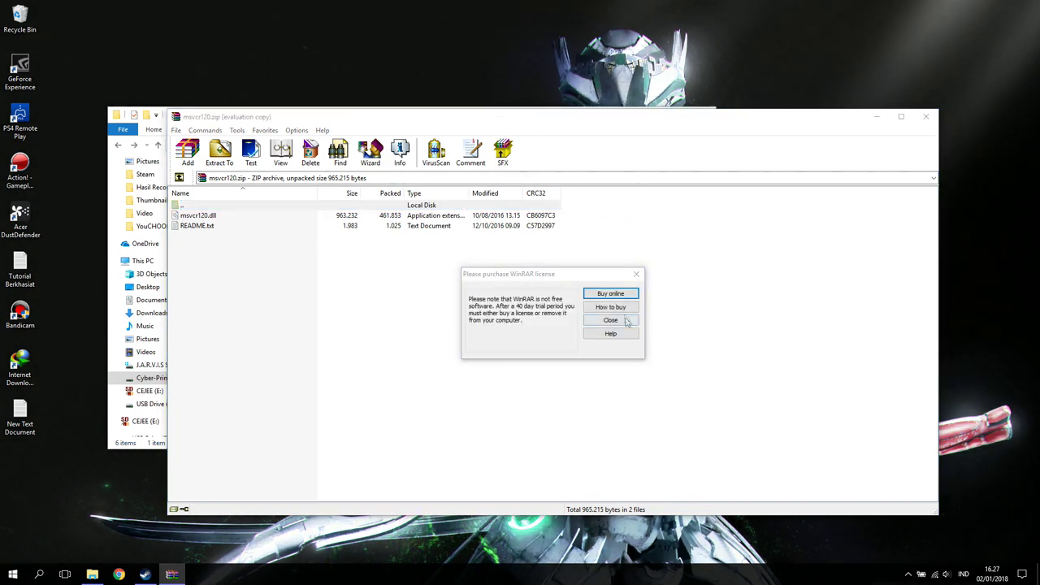
{"action": "left_click", "coordinate": [640, 275]}
{"action": "left_click_drag", "start_coordinate": [581, 119], "coordinate": [967, 110]}
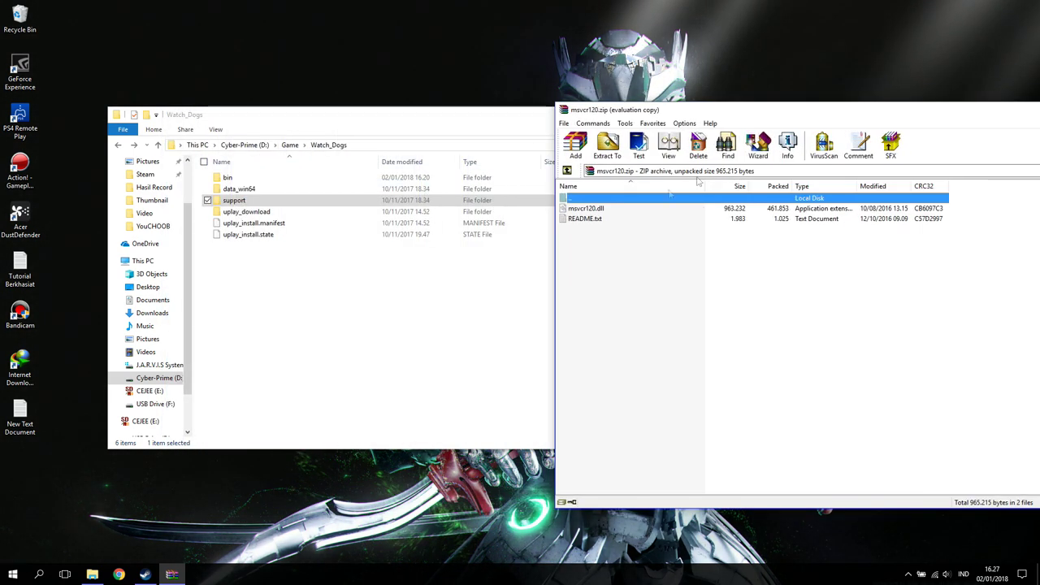
Extract msvcr120.dll from the archive into the Watch_Dogs bin folder
{"action": "left_click", "coordinate": [642, 210]}
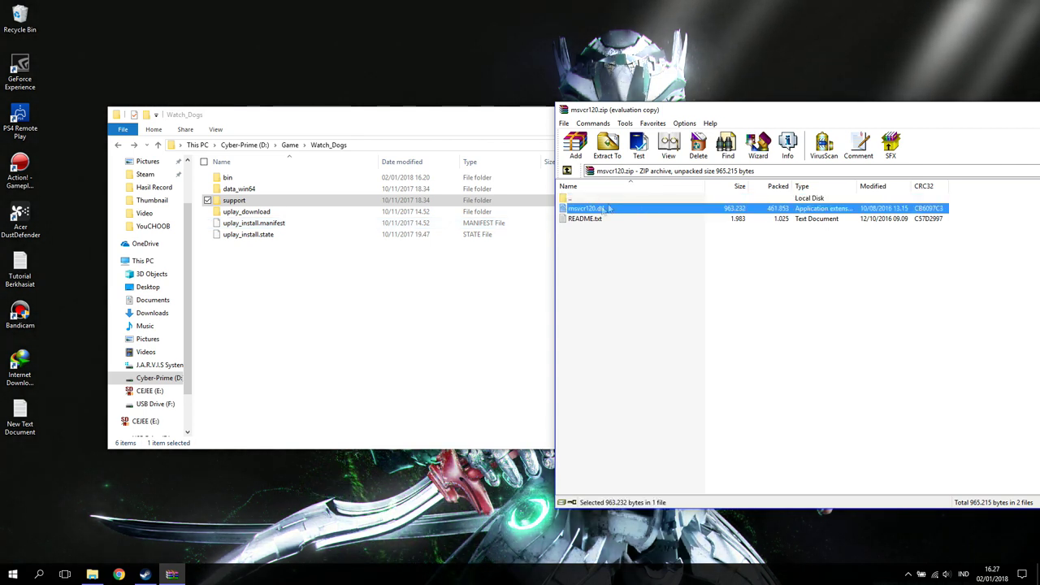
{"action": "double_click", "coordinate": [229, 179]}
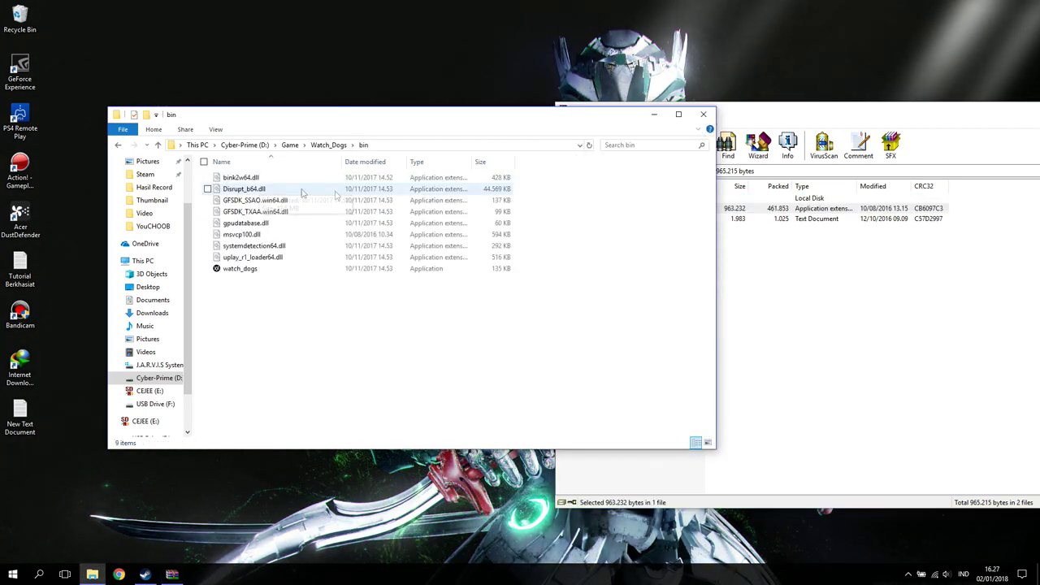
{"action": "left_click", "coordinate": [300, 271]}
{"action": "left_click", "coordinate": [313, 330]}
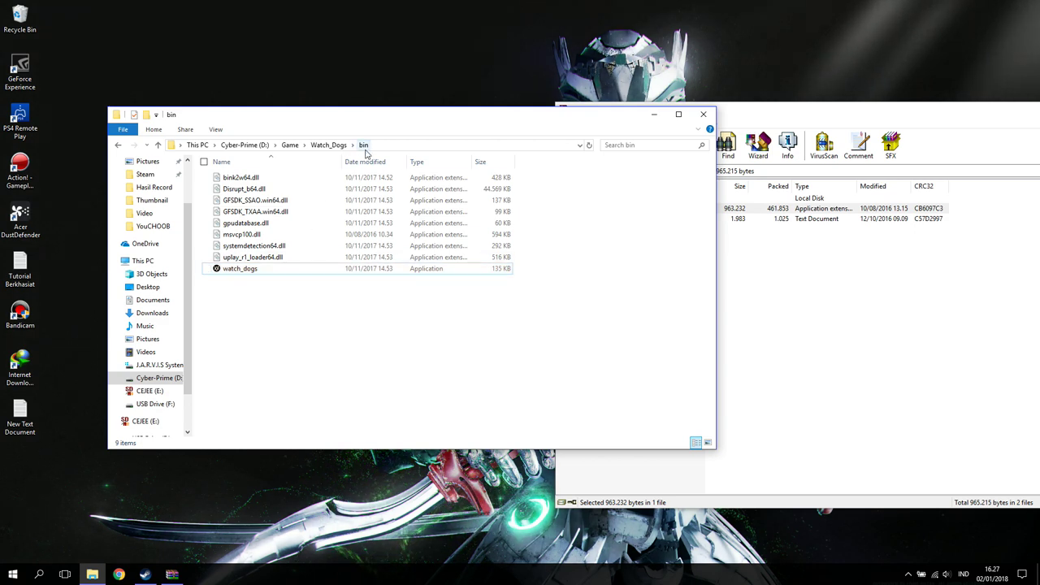
{"action": "left_click", "coordinate": [821, 251]}
{"action": "left_click_drag", "start_coordinate": [659, 209], "coordinate": [374, 341]}
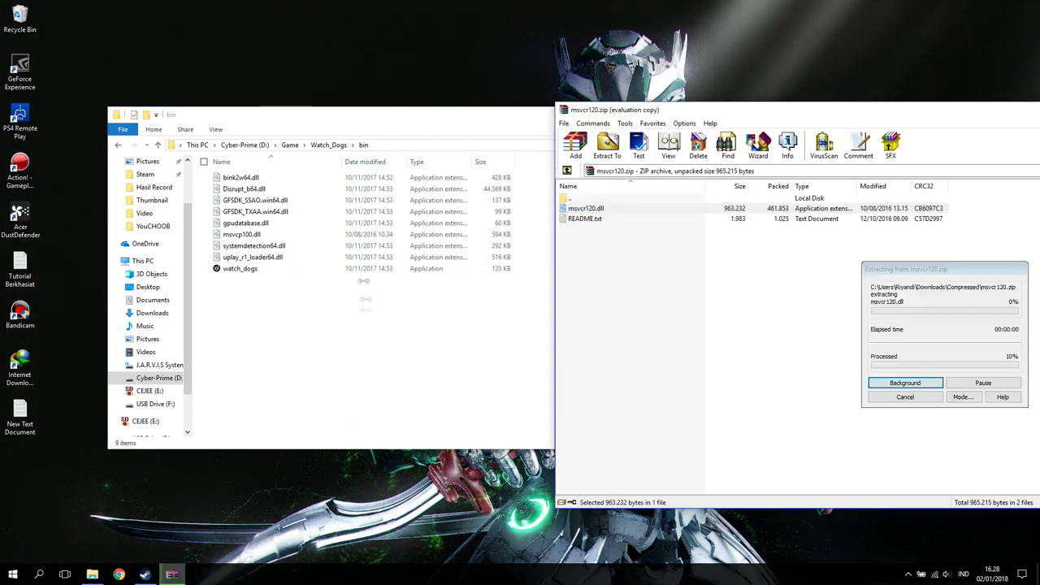
Look through the support folder again and check the bin folder for the extracted msvcr120.dll
{"action": "left_click", "coordinate": [325, 146]}
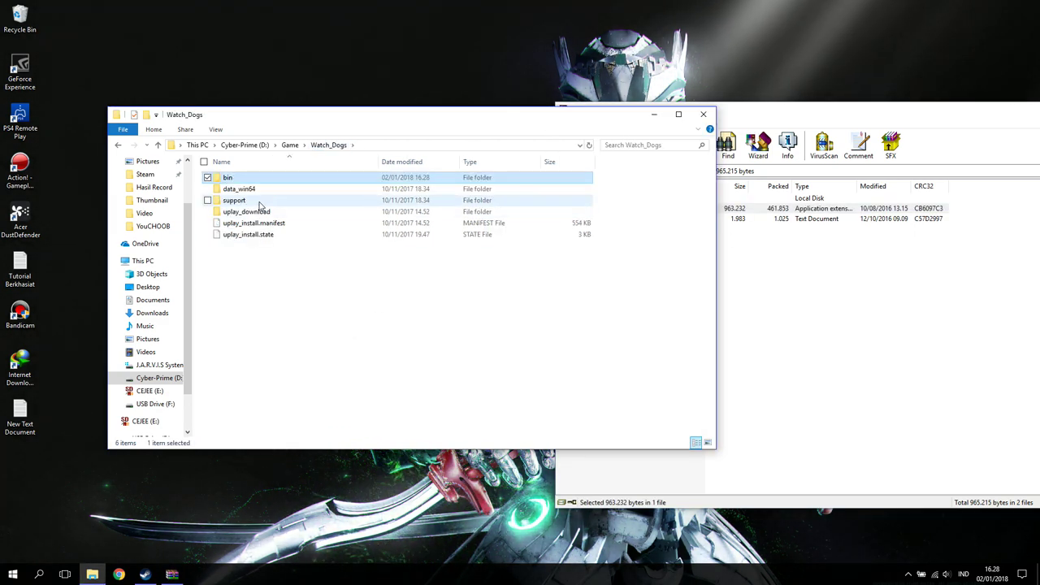
{"action": "double_click", "coordinate": [259, 201]}
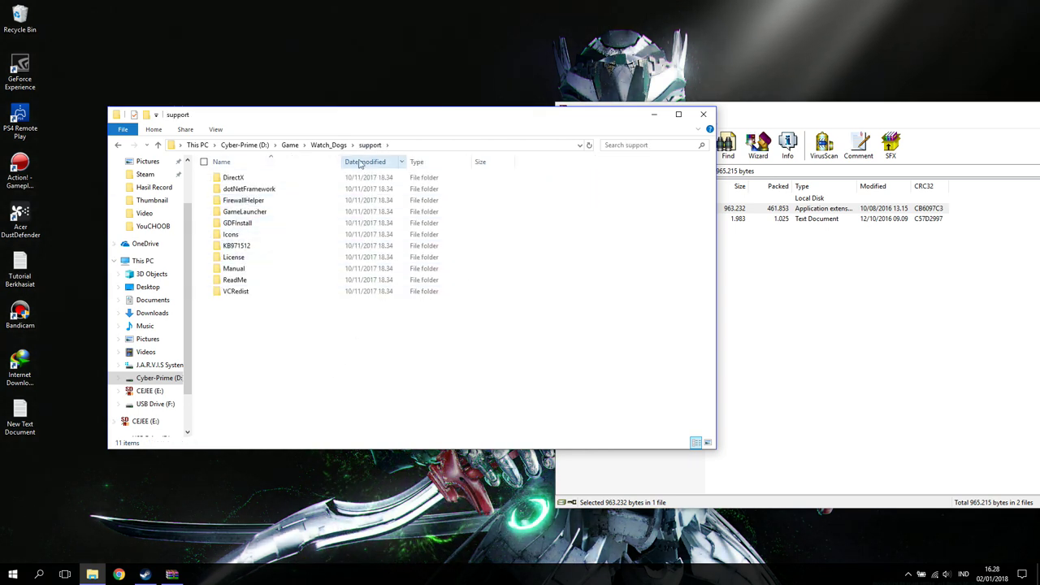
{"action": "left_click", "coordinate": [323, 146]}
{"action": "double_click", "coordinate": [271, 177]}
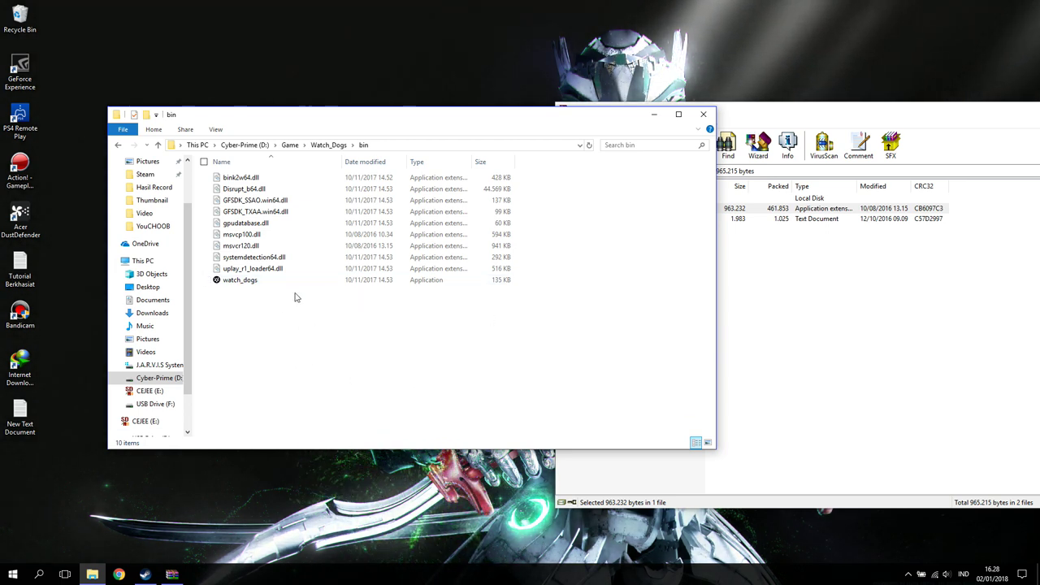
Examine the DirectX subfolder inside the Watch_Dogs support folder and return to the support folder
{"action": "left_click", "coordinate": [119, 145]}
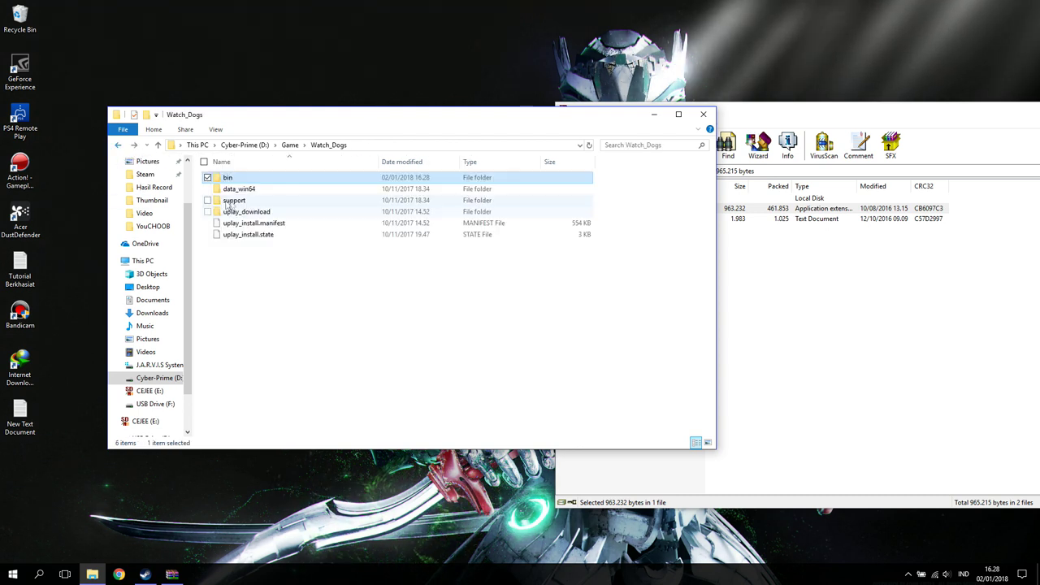
{"action": "double_click", "coordinate": [281, 201]}
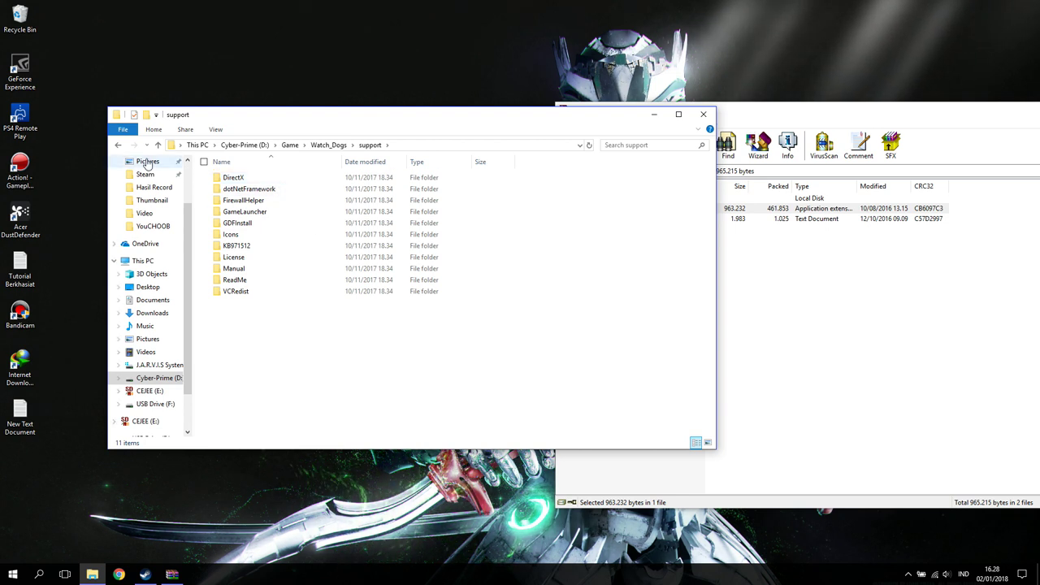
{"action": "double_click", "coordinate": [297, 181]}
{"action": "scroll", "coordinate": [408, 269], "scroll_direction": "down", "scroll_amount": 10}
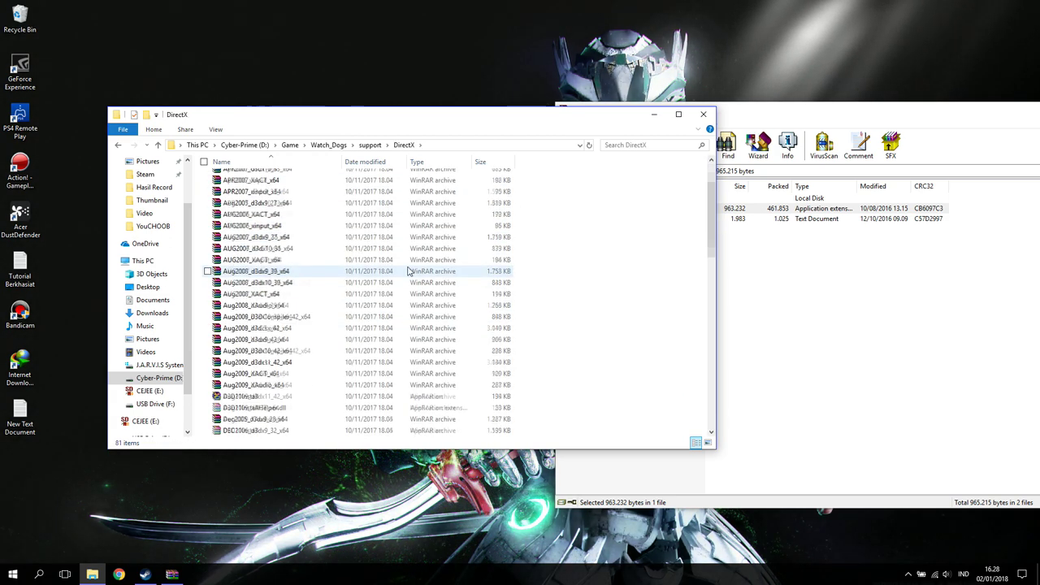
{"action": "left_click", "coordinate": [118, 144]}
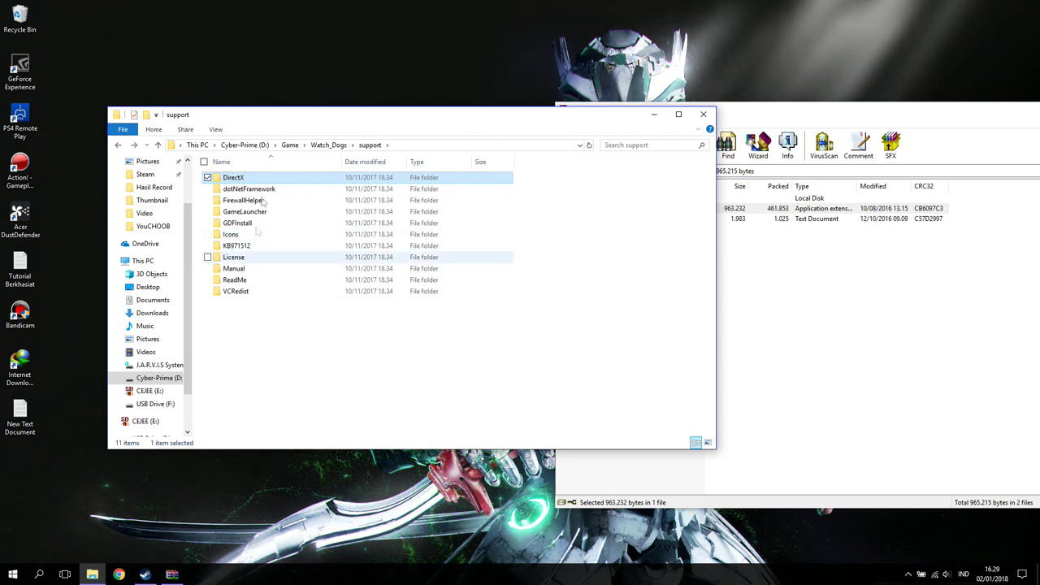
Close the support folder window and the msvcr120.zip archive window
{"action": "left_click", "coordinate": [704, 116]}
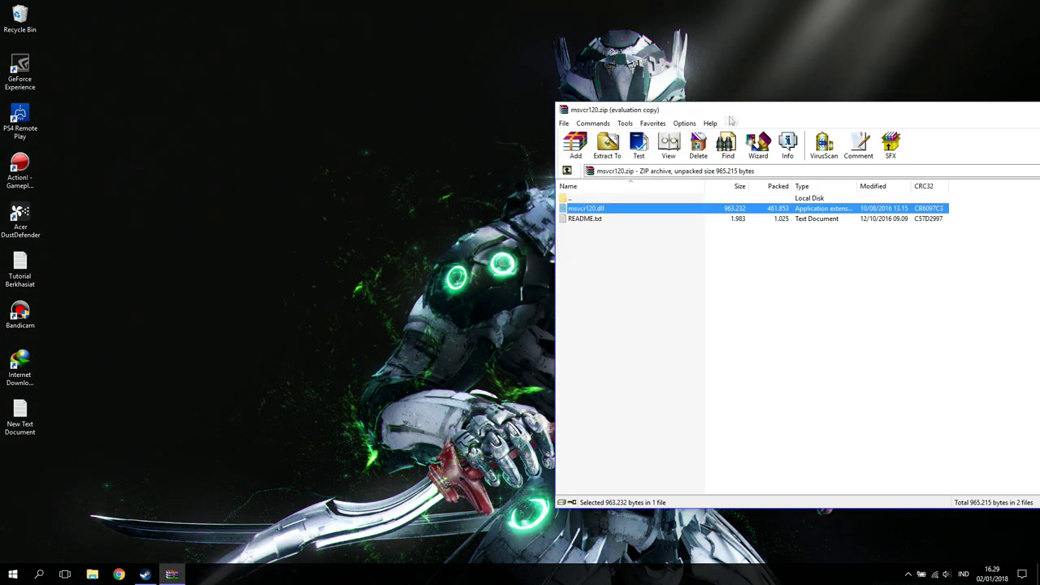
{"action": "left_click_drag", "start_coordinate": [732, 109], "coordinate": [291, 120]}
{"action": "left_click", "coordinate": [874, 120]}
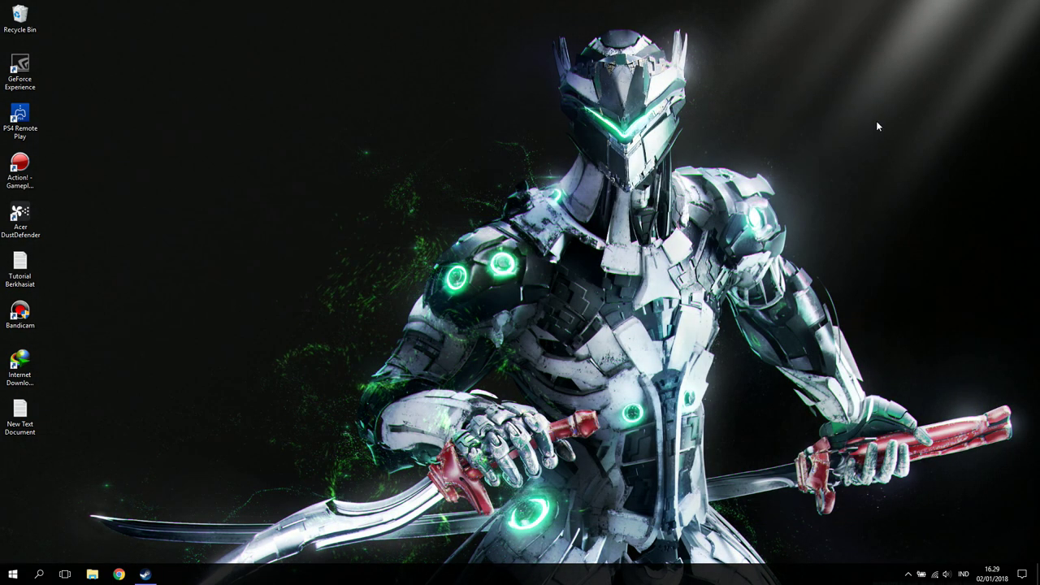